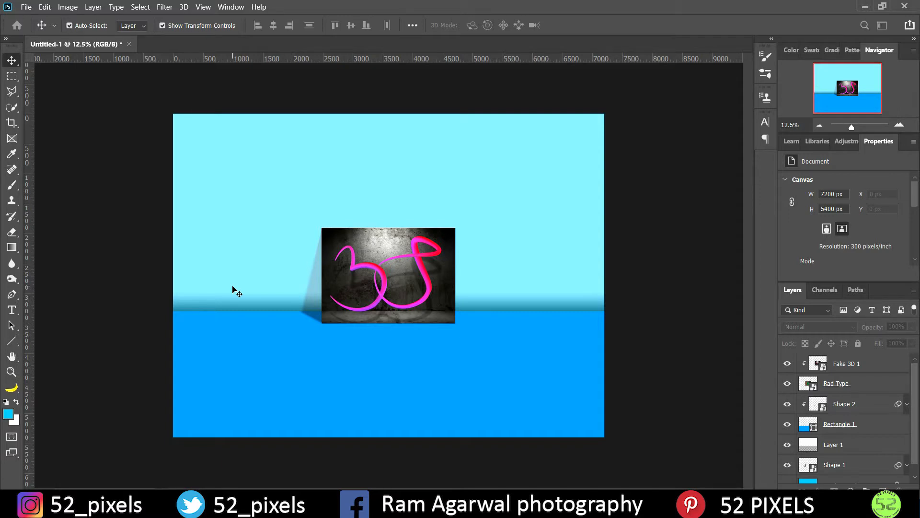
# - Create a new landscape document from the Poster preset, 24 x 18 inches at 300 ppi
pyautogui.hotkey('ctrl', 'n')
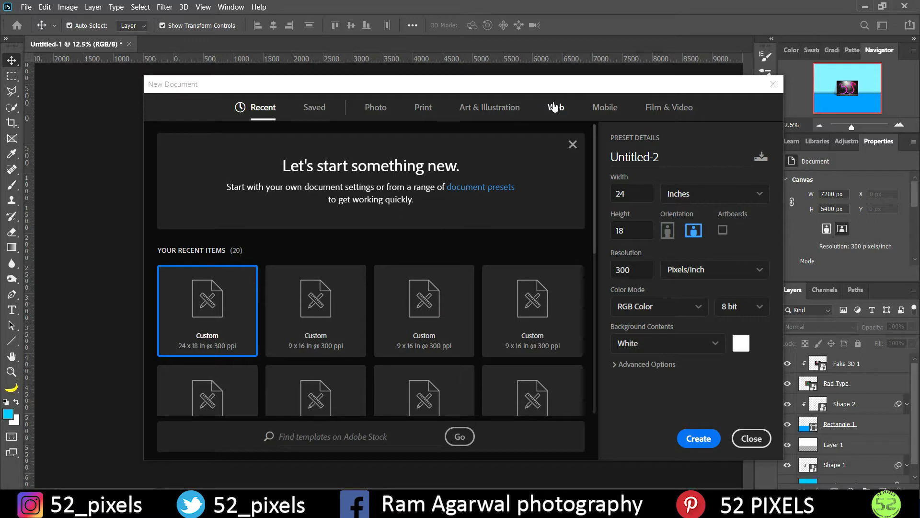
pyautogui.click(510, 107)
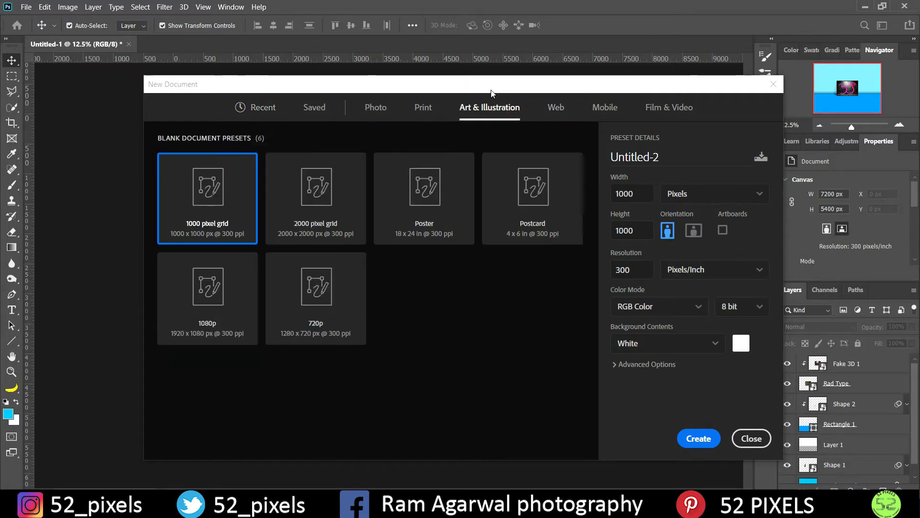
pyautogui.click(432, 178)
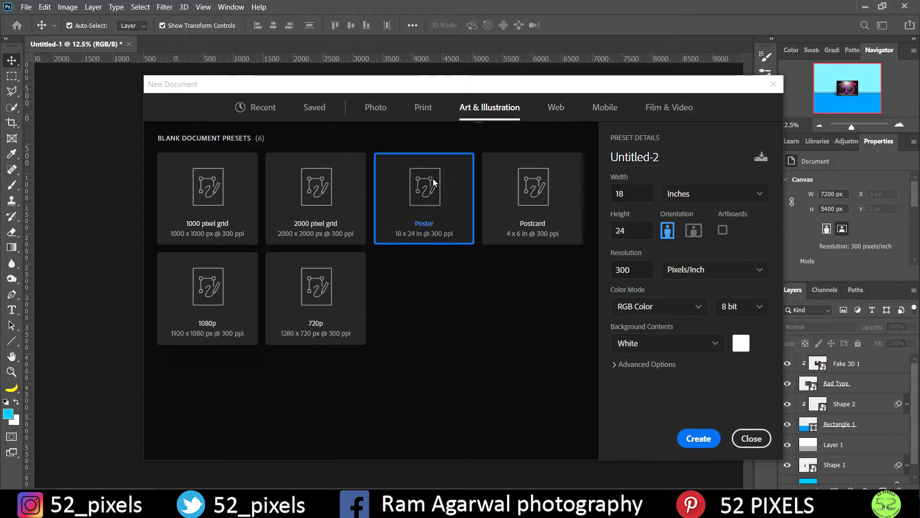
pyautogui.click(694, 230)
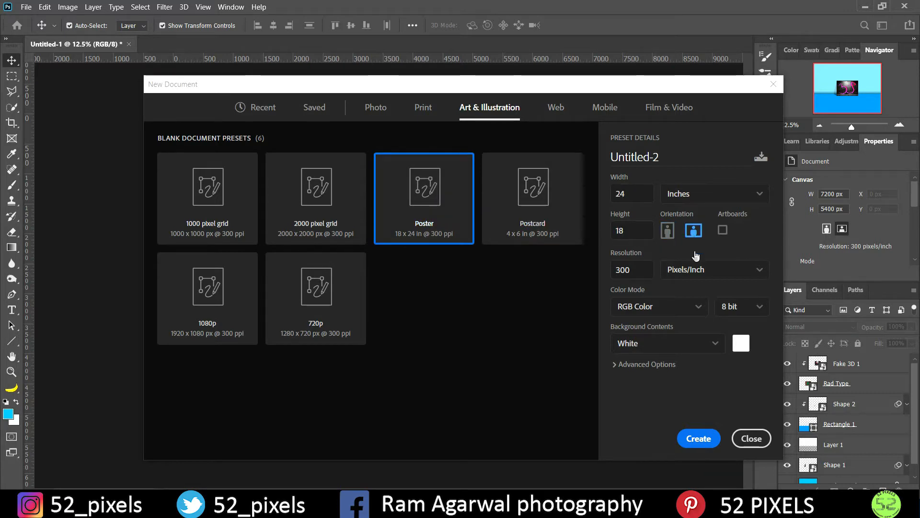
pyautogui.click(683, 435)
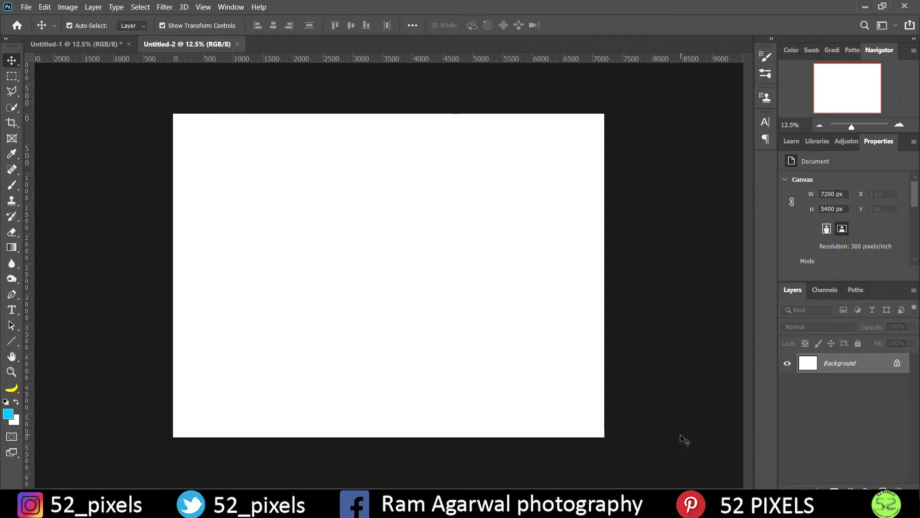
# - Place the image Fake 3D 1 from the Tutorial - 136 folder as an embedded object
pyautogui.click(26, 7)
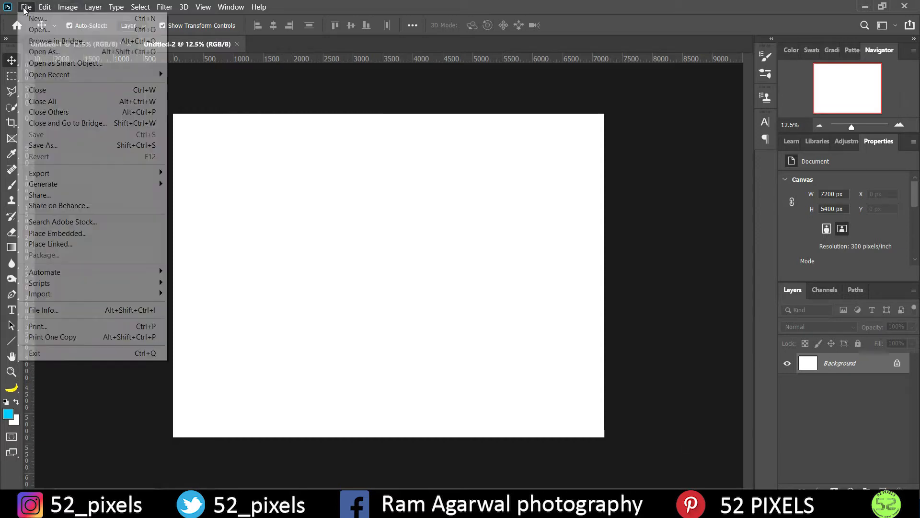
pyautogui.click(39, 232)
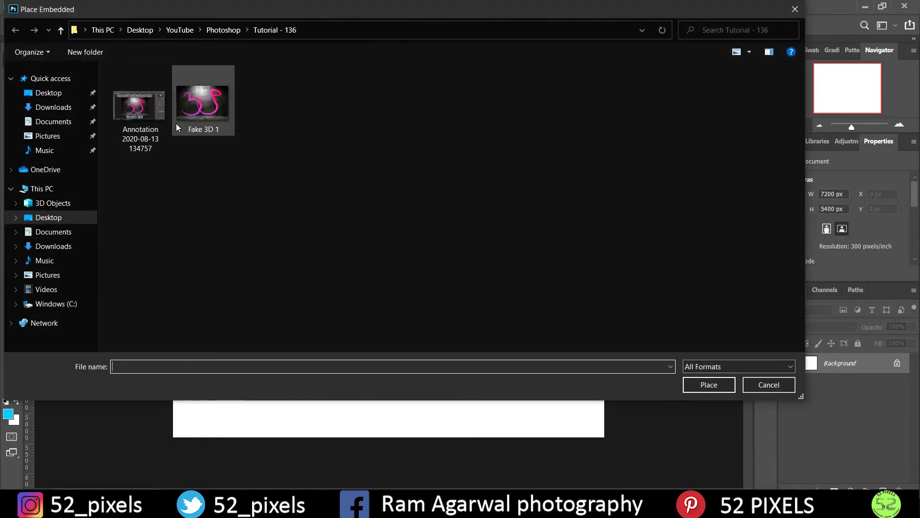
pyautogui.click(178, 120)
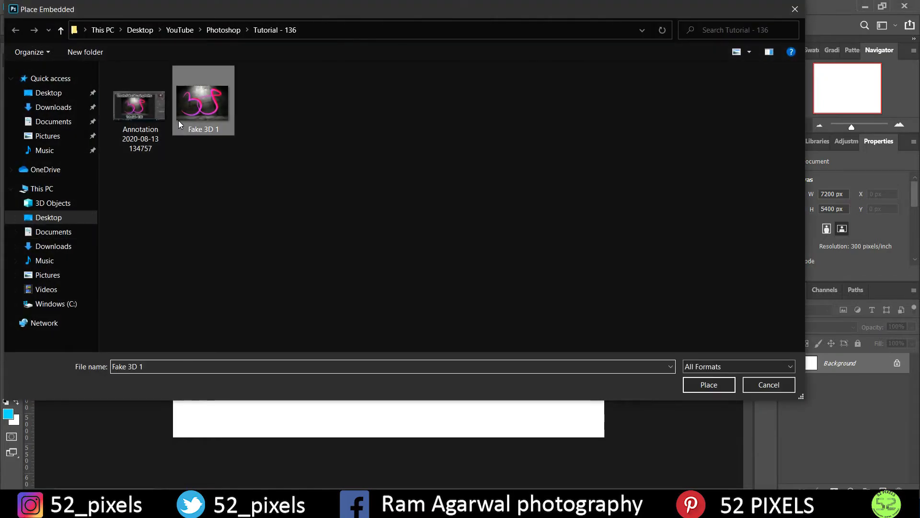
pyautogui.click(702, 386)
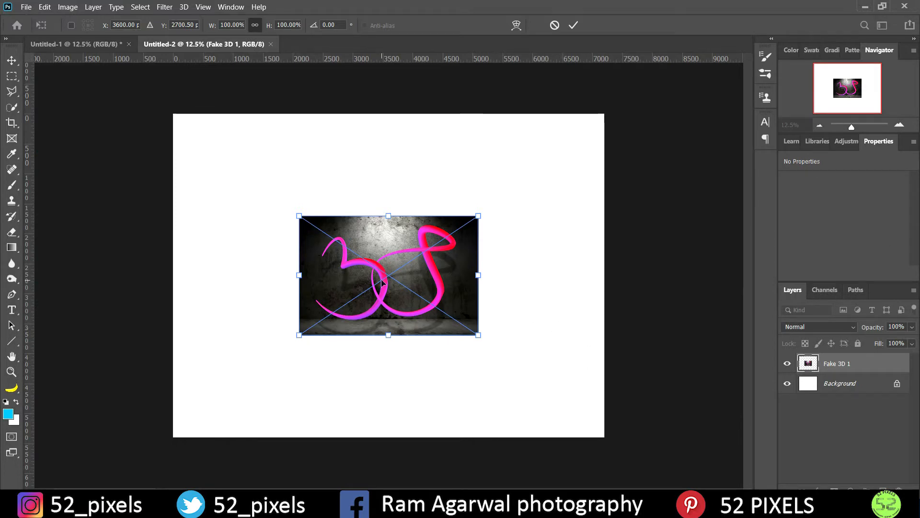
# - Scale the placed image proportionally to about 71% around the canvas centre, commit the transform and deselect it
pyautogui.moveTo(391, 280); pyautogui.dragTo(393, 278)
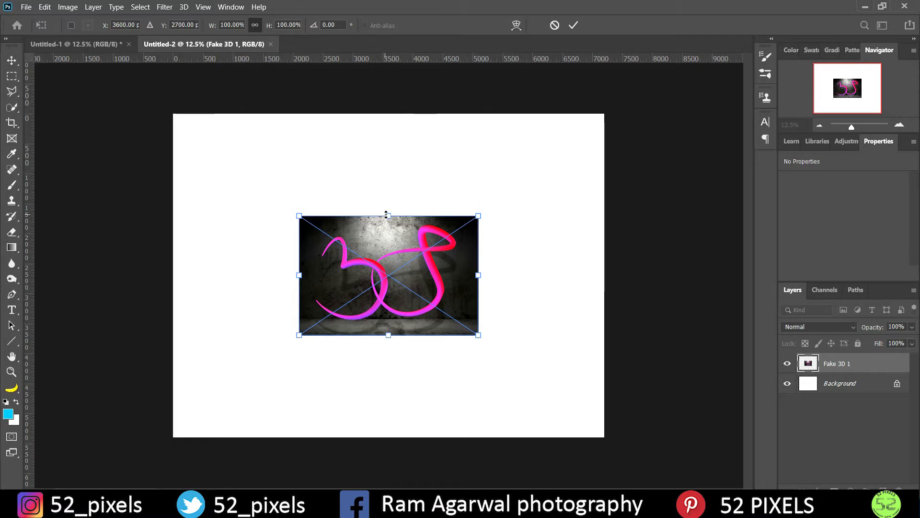
pyautogui.moveTo(384, 215); pyautogui.dragTo(385, 231)
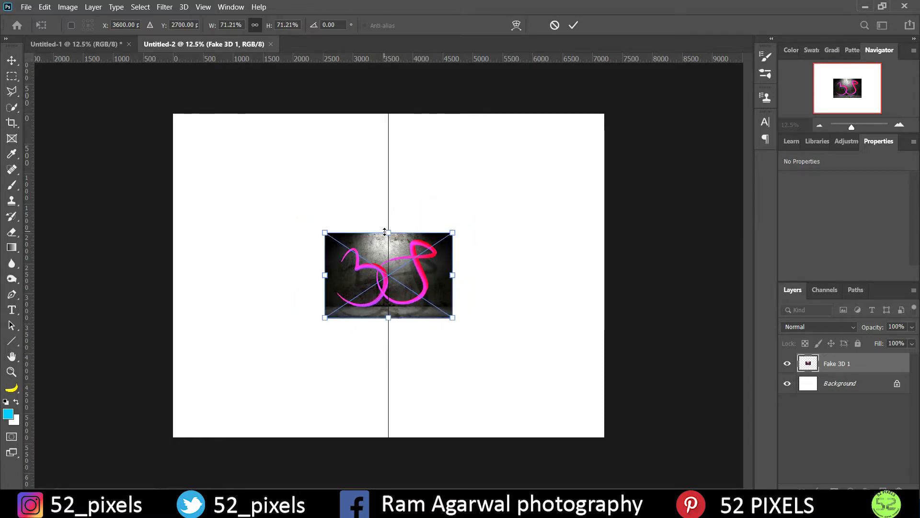
pyautogui.moveTo(386, 267); pyautogui.dragTo(388, 271)
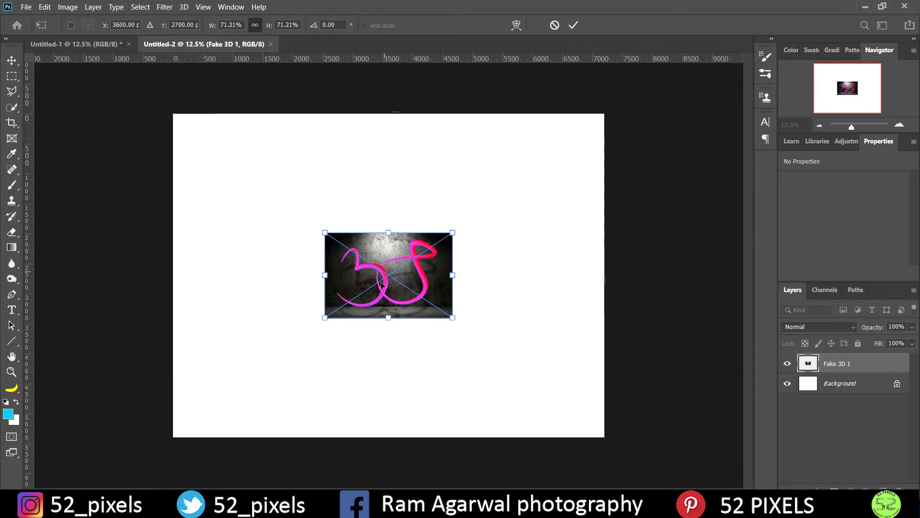
pyautogui.press('Return')
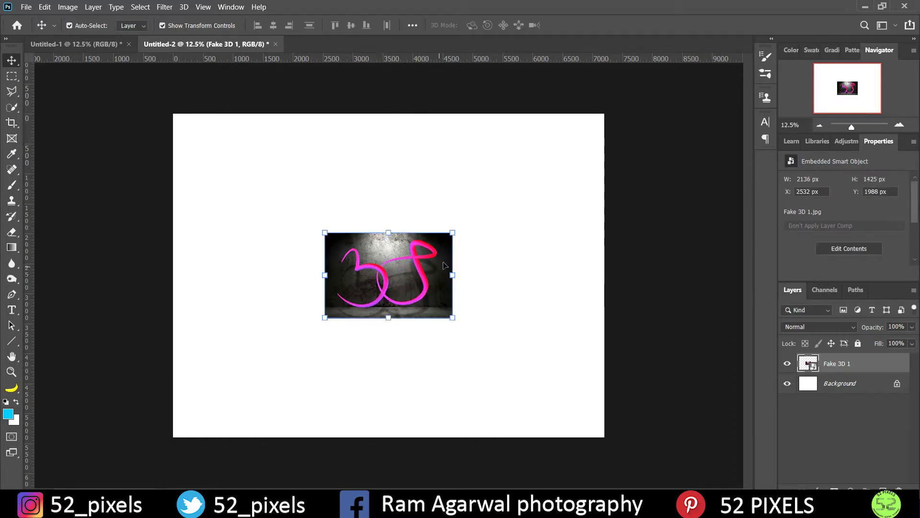
pyautogui.click(662, 244)
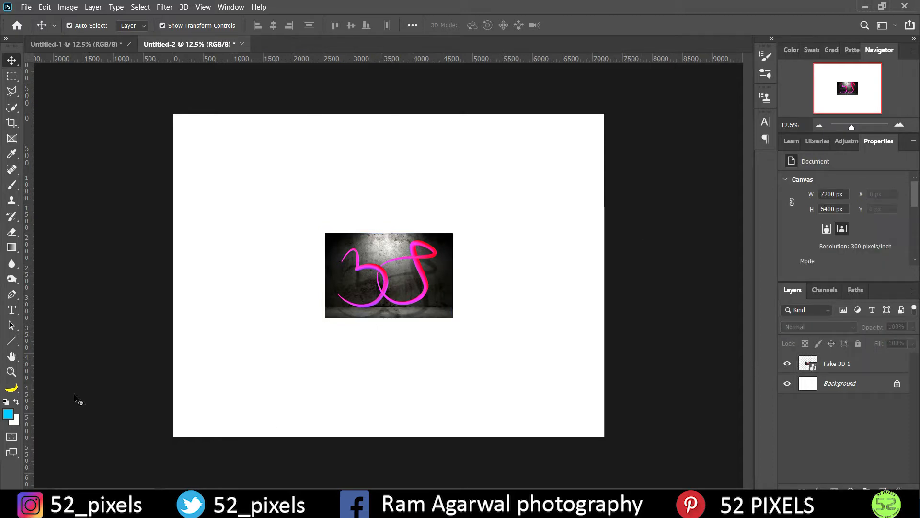
# - Keep 00c0ff as the foreground colour and fill the Background layer with it
pyautogui.click(7, 414)
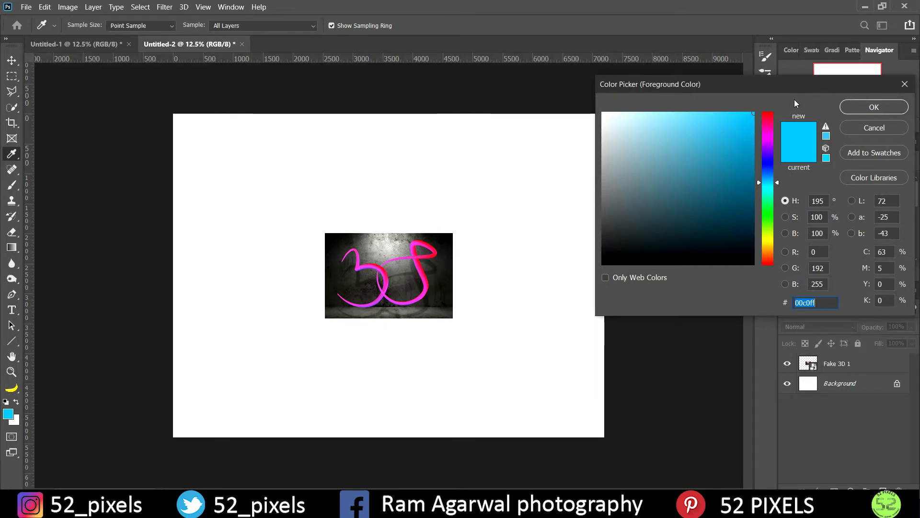
pyautogui.click(870, 108)
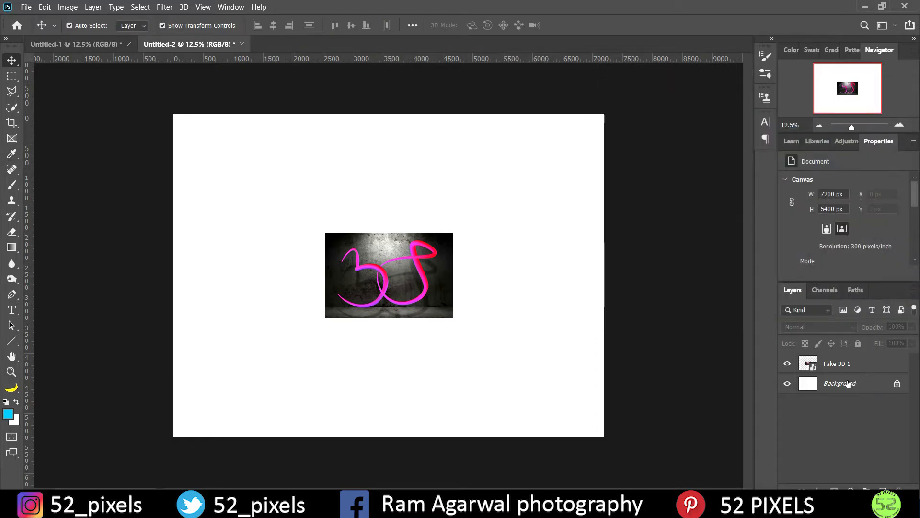
pyautogui.click(832, 387)
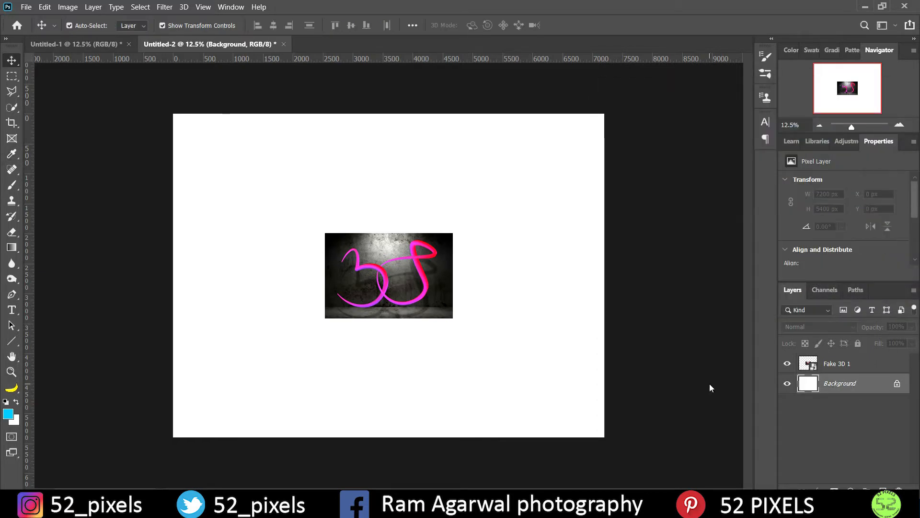
pyautogui.hotkey('alt', 'BackSpace')
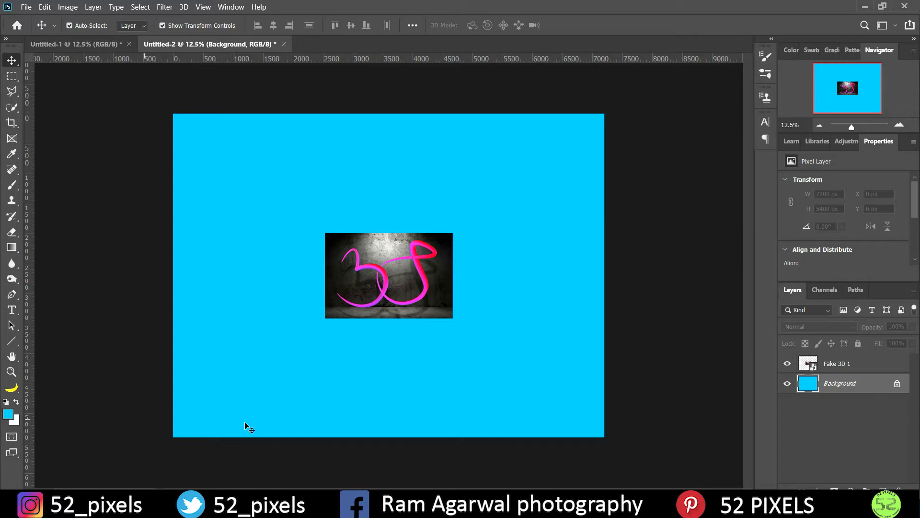
# - Try the white background colour as the Background layer's fill, and refill the layer with the cyan foreground colour
pyautogui.hotkey('ctrl', 'd')
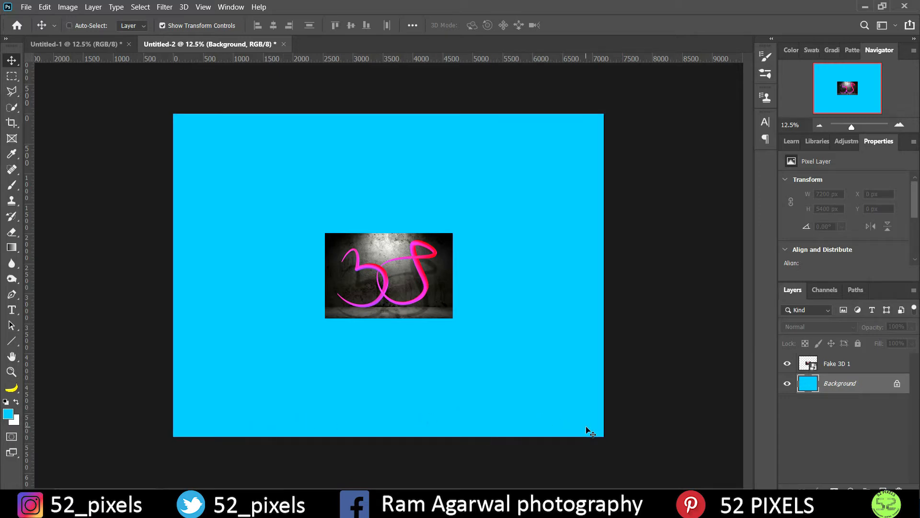
pyautogui.hotkey('ctrl', 'BackSpace')
pyautogui.hotkey('ctrl', 'a')
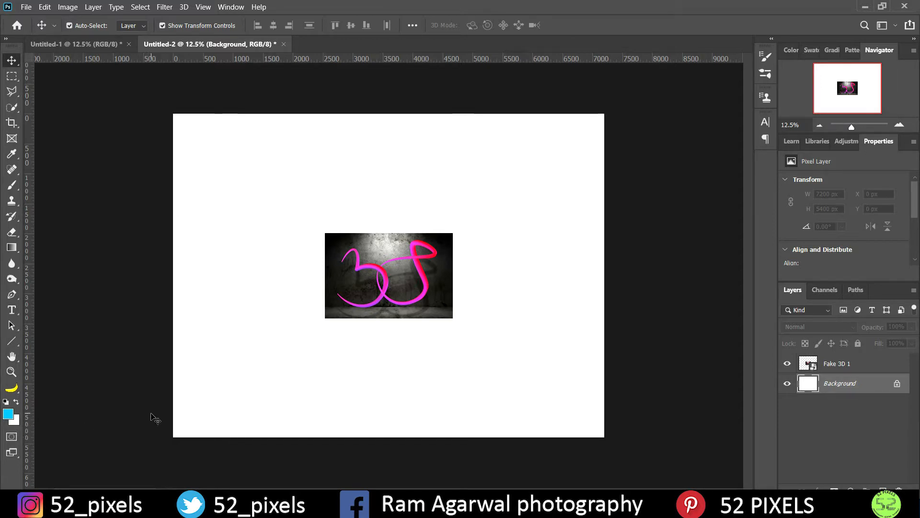
pyautogui.hotkey('alt', 'BackSpace')
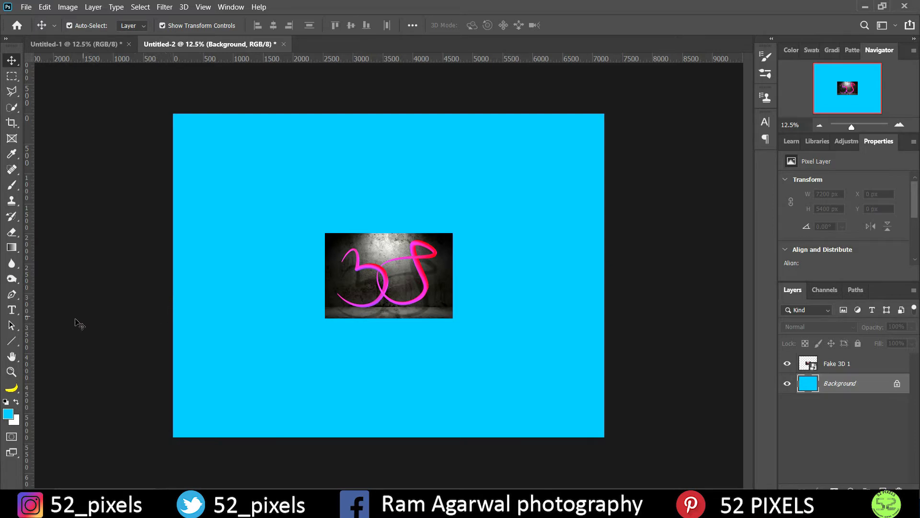
# - Draw a darker blue rectangle shape, about 7470 x 2288 px, across the lower part of the canvas as a floor
pyautogui.click(12, 341)
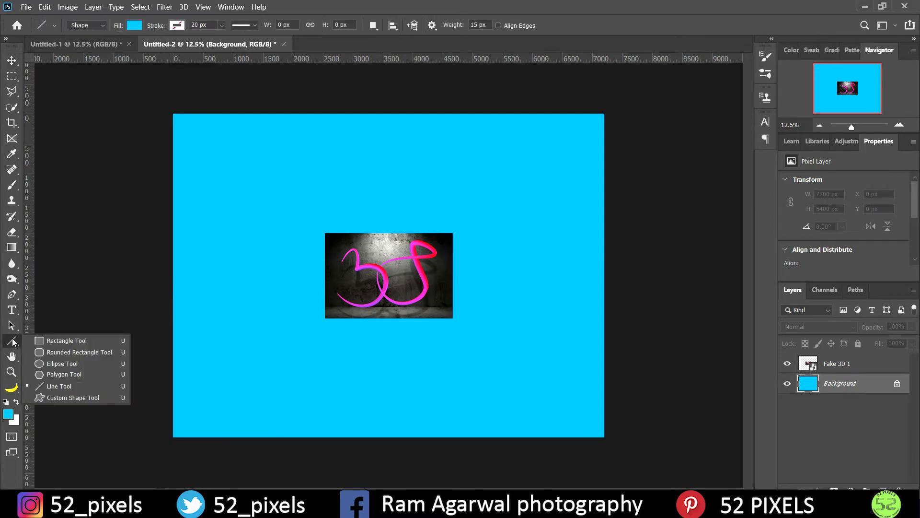
pyautogui.click(56, 343)
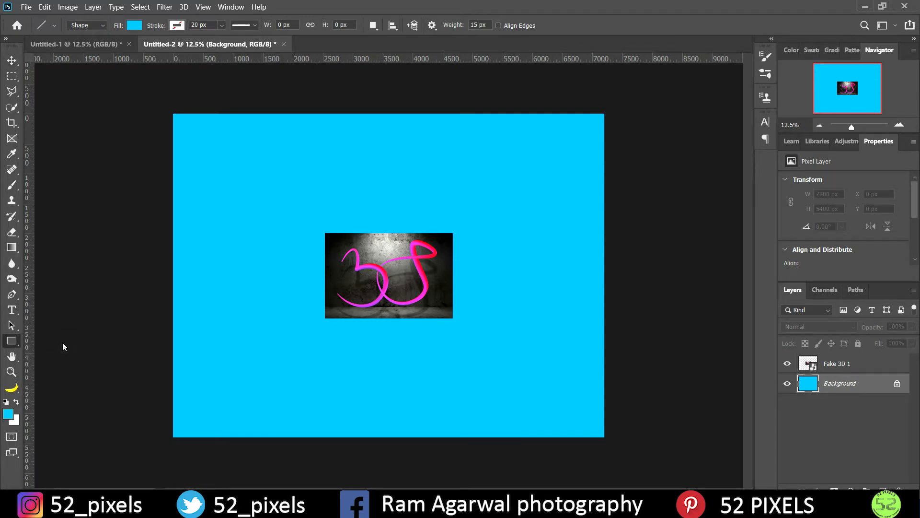
pyautogui.click(131, 25)
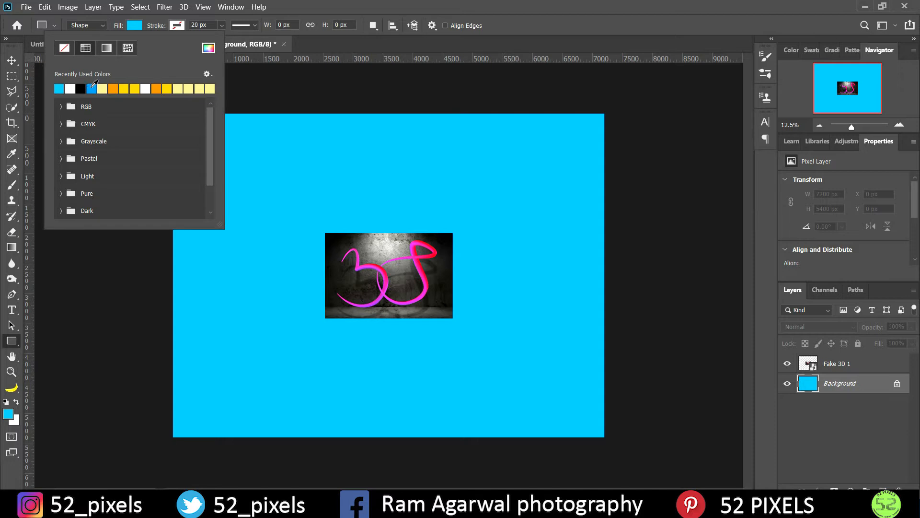
pyautogui.click(91, 89)
pyautogui.click(139, 22)
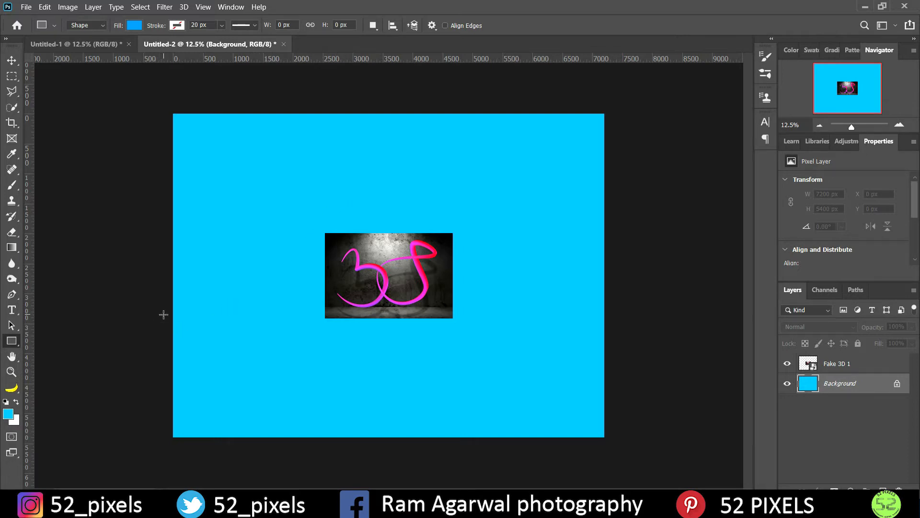
pyautogui.moveTo(165, 314); pyautogui.dragTo(612, 451)
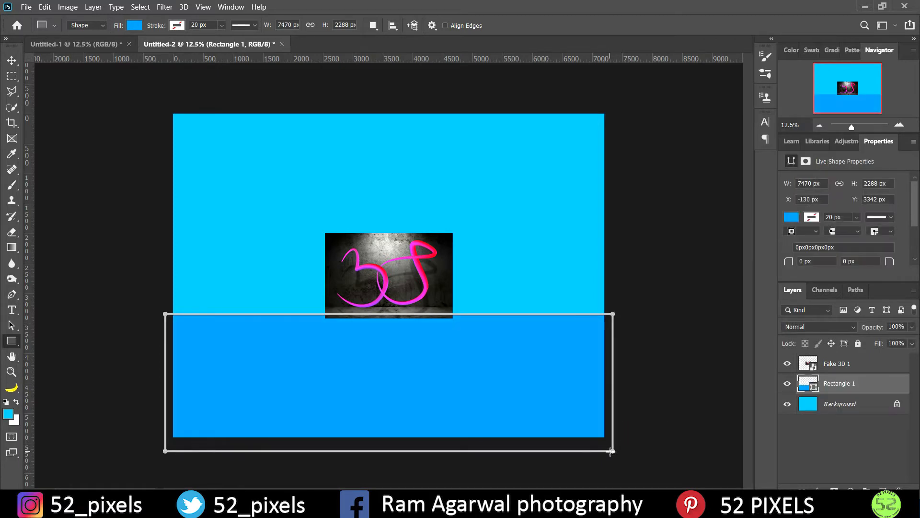
# - Move the blue rectangle up to about X -135 px, Y 3214 px, and deselect it
pyautogui.click(12, 64)
pyautogui.click(59, 159)
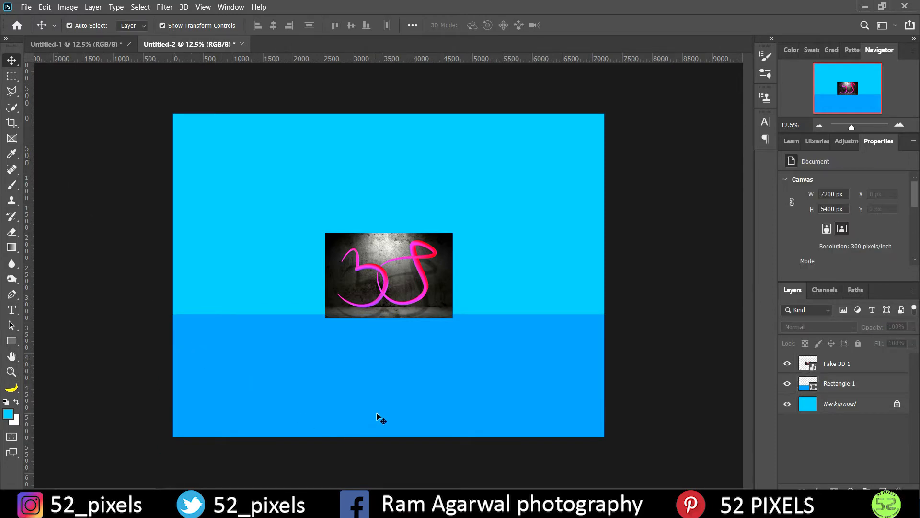
pyautogui.moveTo(378, 410); pyautogui.dragTo(374, 405)
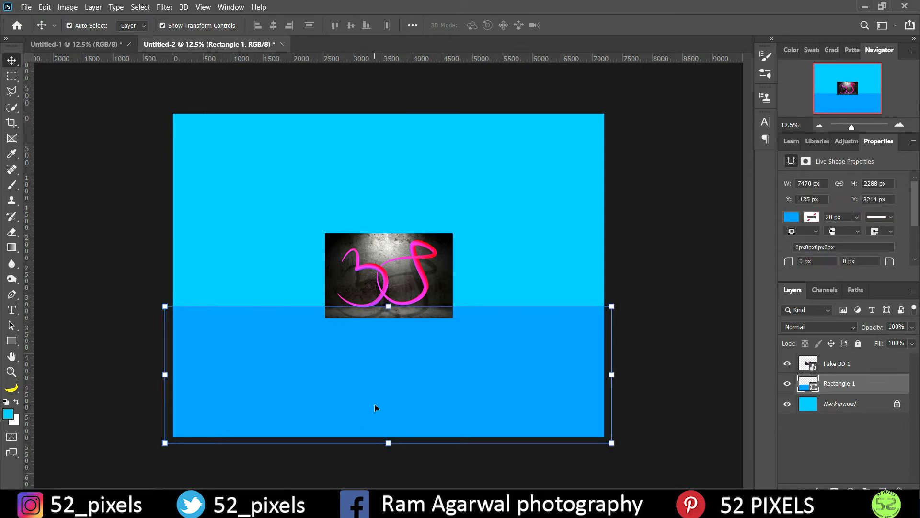
pyautogui.click(635, 379)
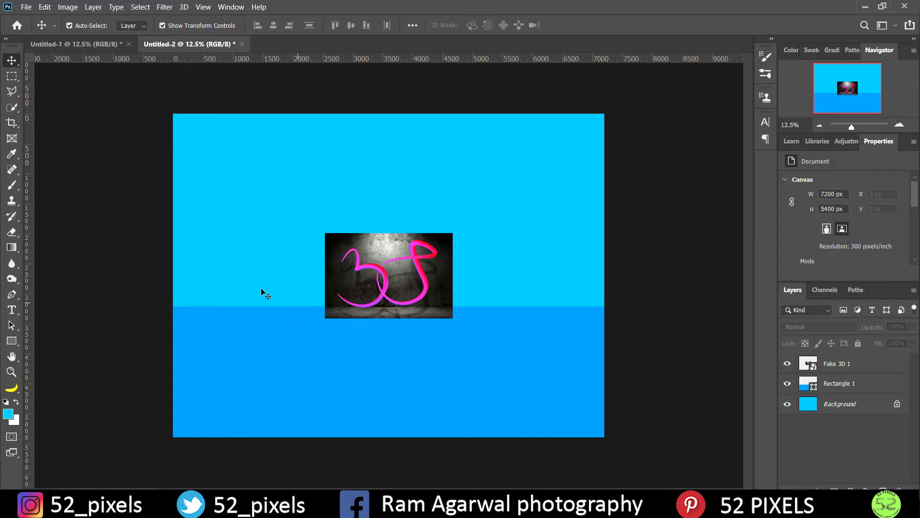
pyautogui.click(843, 364)
pyautogui.click(845, 382)
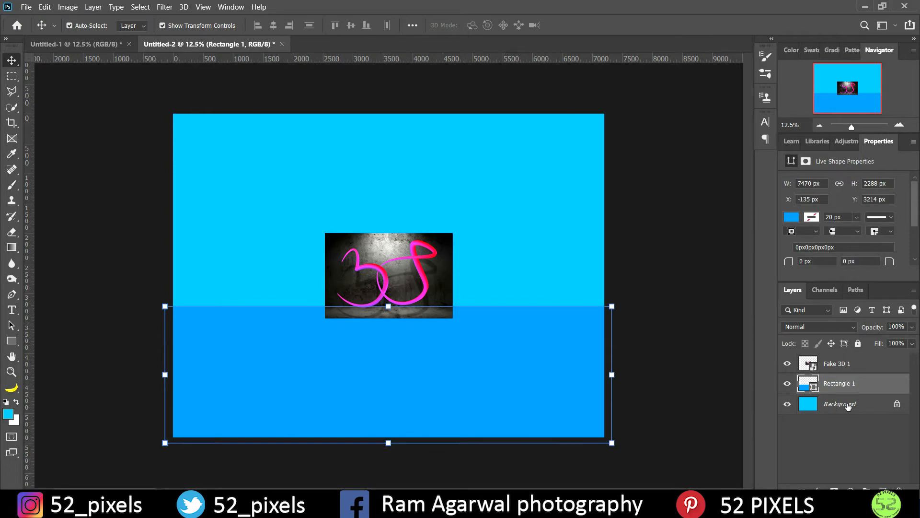
pyautogui.click(847, 404)
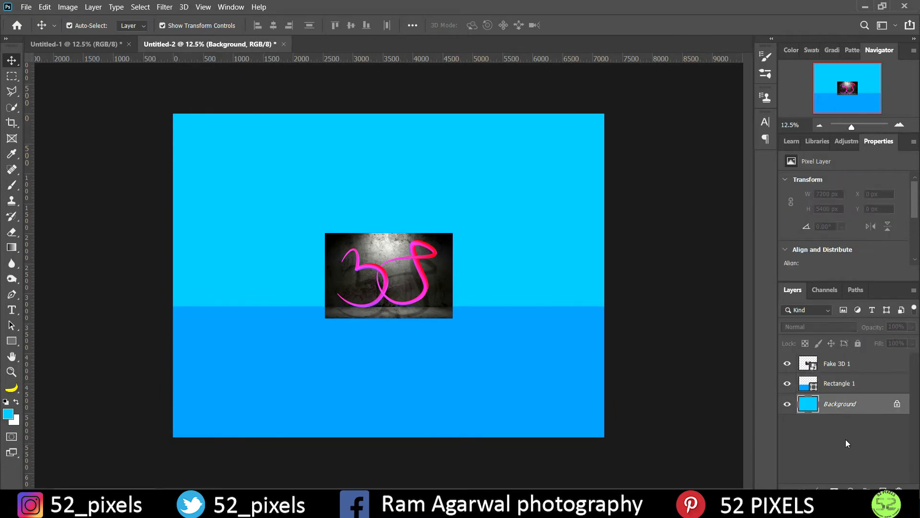
pyautogui.click(819, 448)
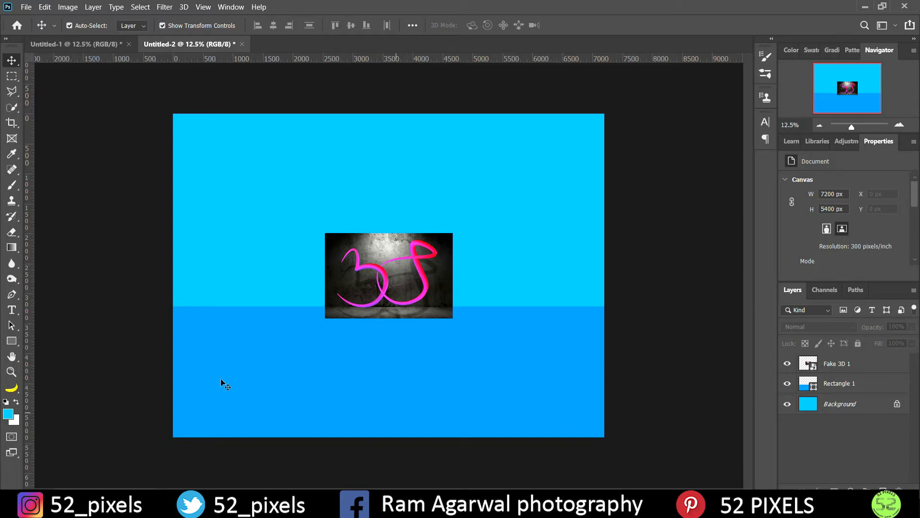
pyautogui.click(12, 295)
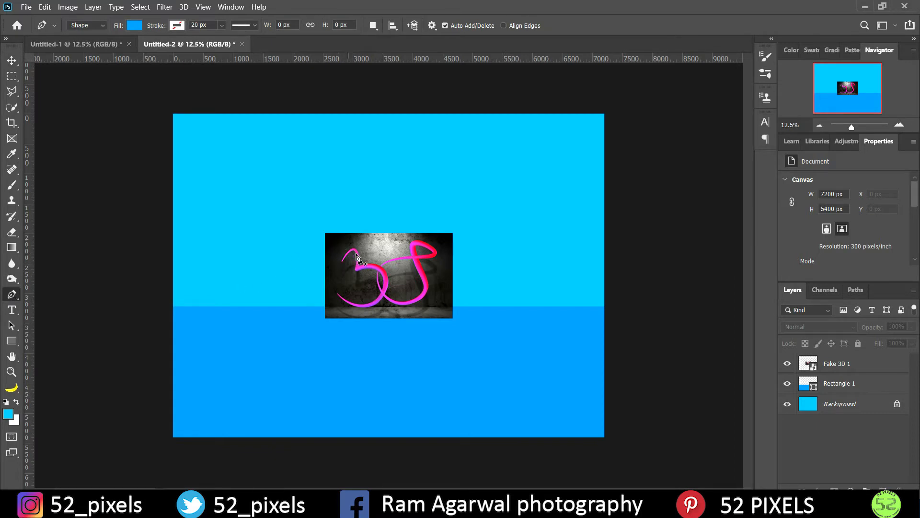
pyautogui.rightClick(12, 295)
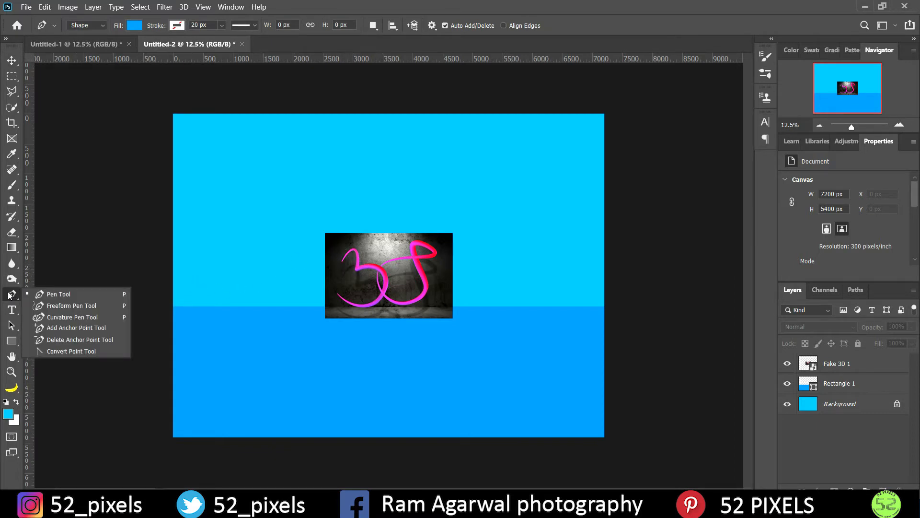
pyautogui.click(42, 316)
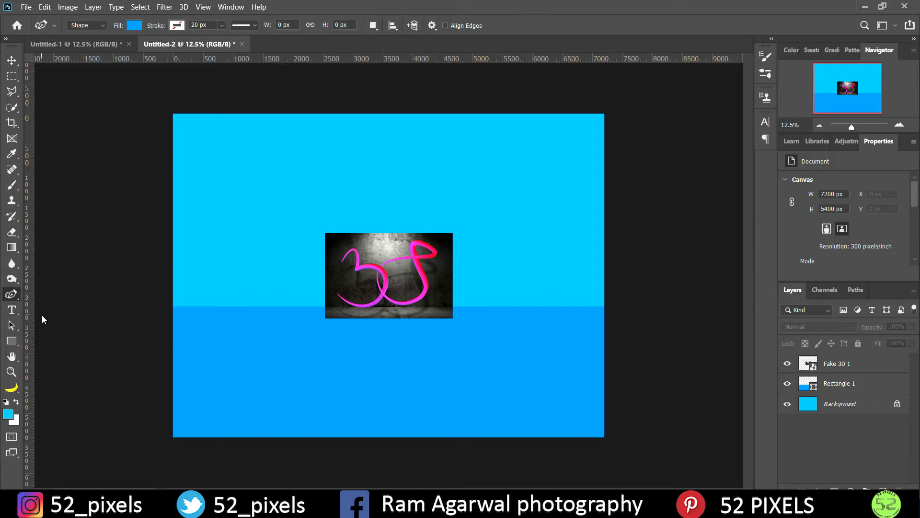
# - Set up the Pen tool in Shape mode with a solid black fill
pyautogui.rightClick(8, 297)
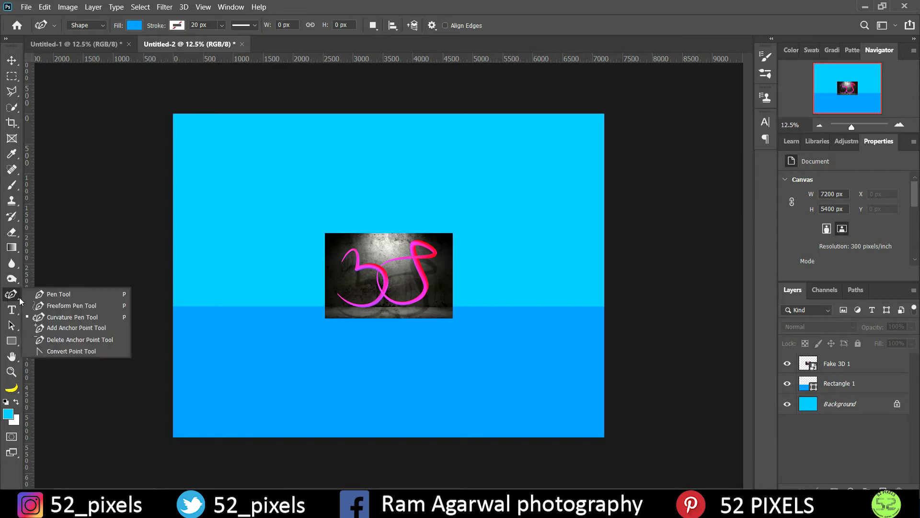
pyautogui.click(39, 297)
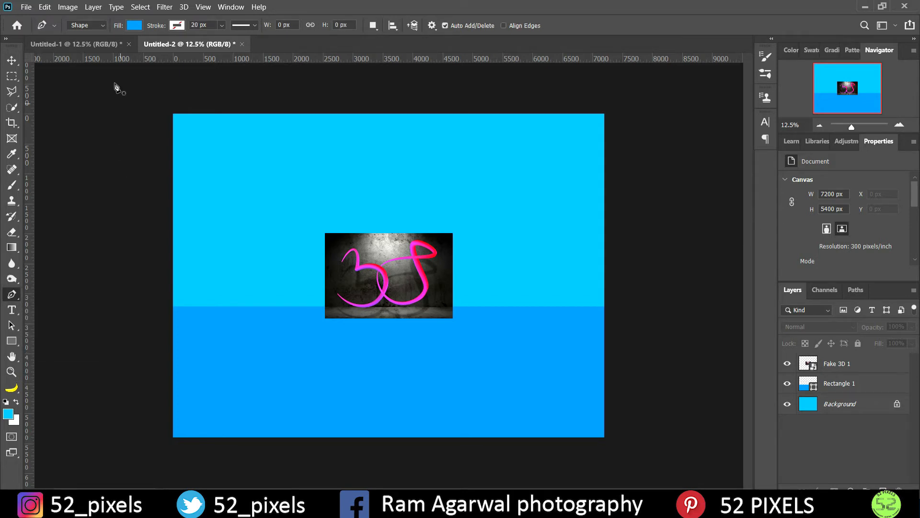
pyautogui.click(98, 24)
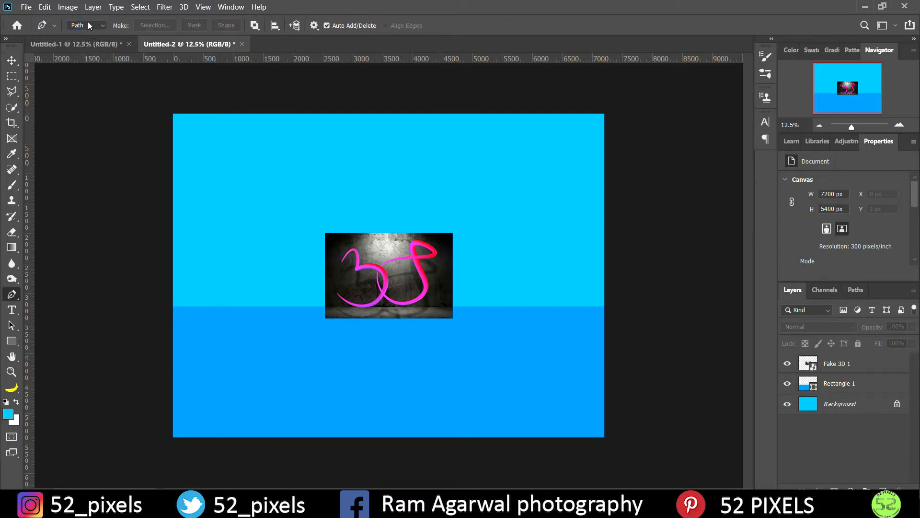
pyautogui.click(82, 25)
pyautogui.click(78, 33)
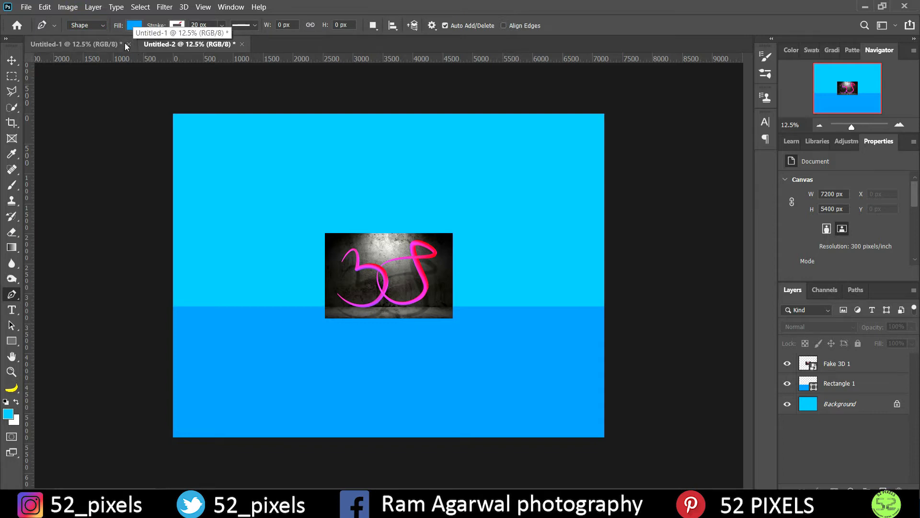
pyautogui.click(134, 26)
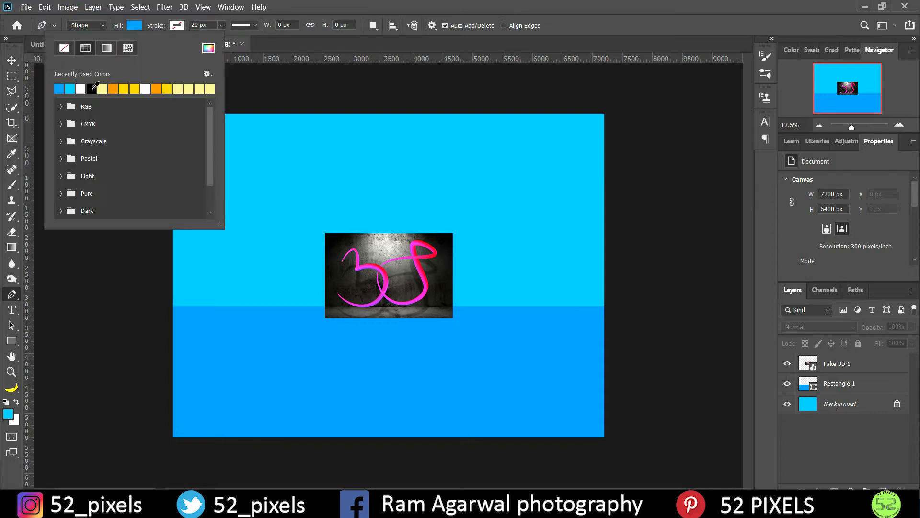
pyautogui.click(136, 26)
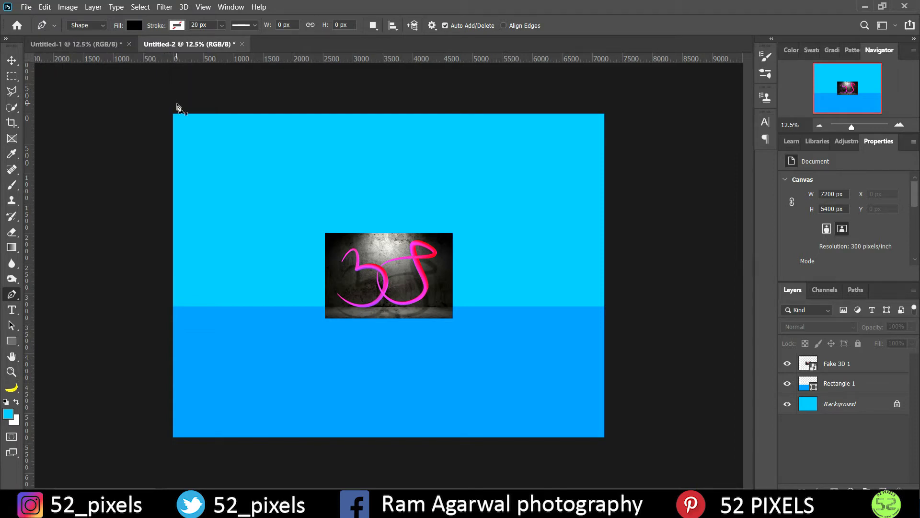
# - Draw a closed black triangle, about 402 x 1296 px, from the artwork's upper-left corner down along its left edge onto the floor line
pyautogui.hotkey('ctrl', '+')
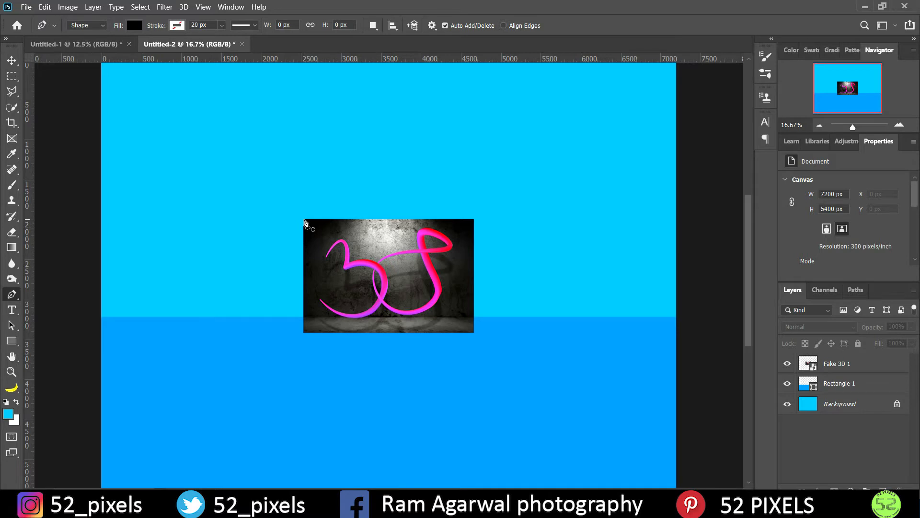
pyautogui.click(304, 219)
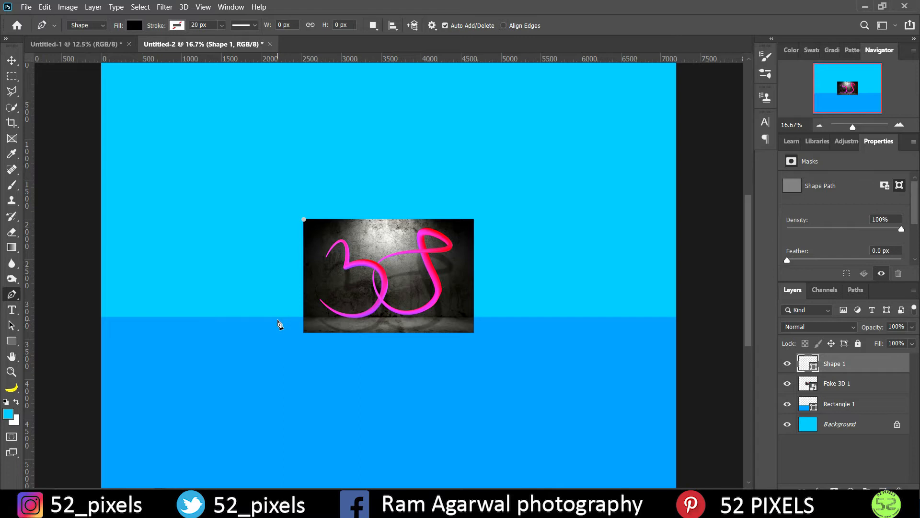
pyautogui.click(277, 320)
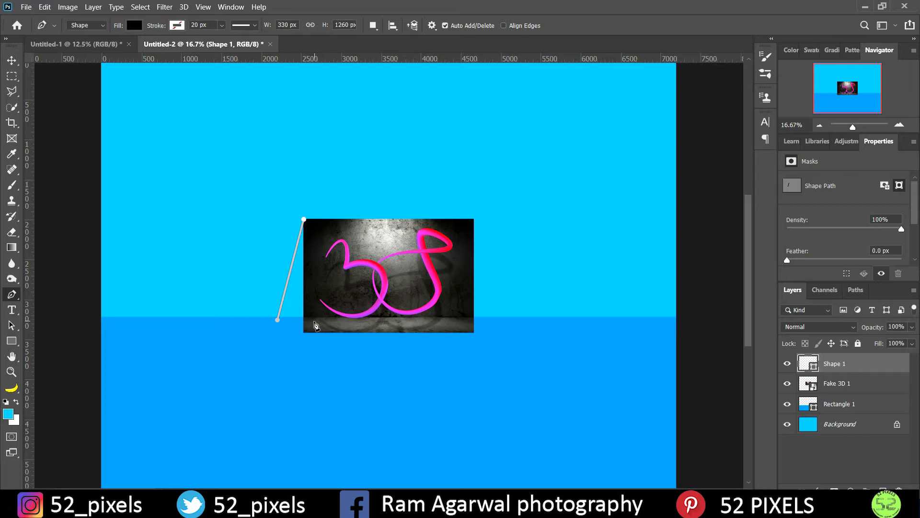
pyautogui.click(310, 323)
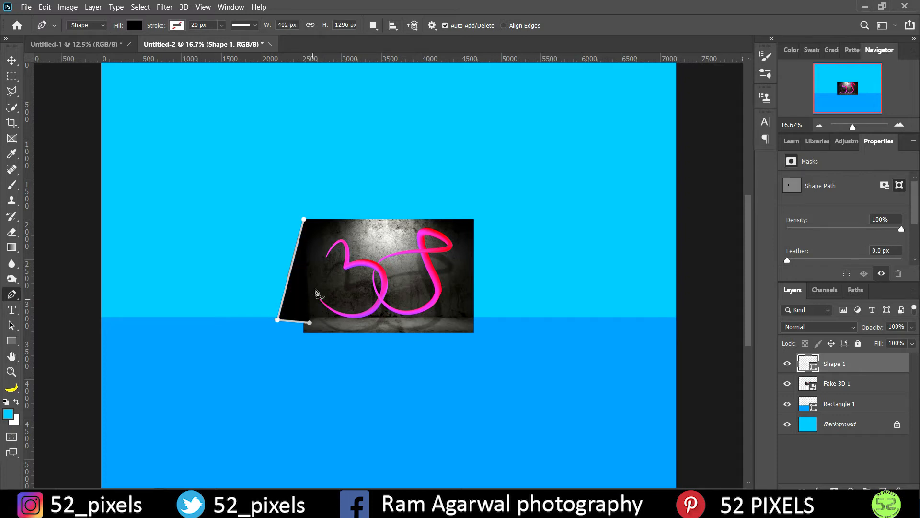
pyautogui.click(304, 220)
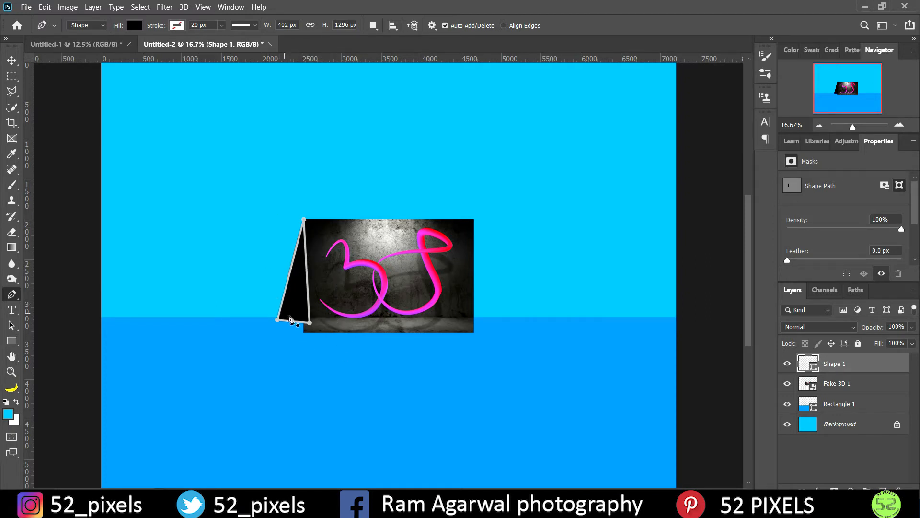
# - Move the Shape 1 layer below Rectangle 1, directly above the Background, and deselect it
pyautogui.click(12, 60)
pyautogui.click(76, 179)
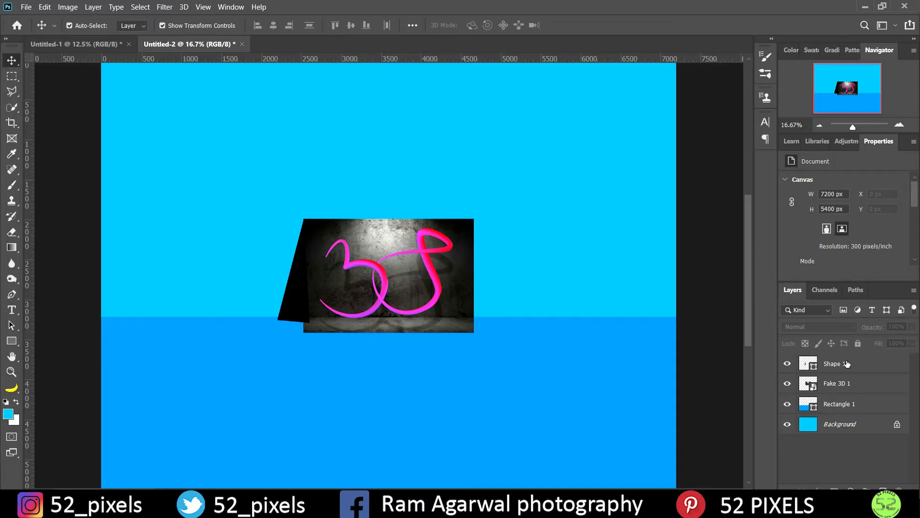
pyautogui.moveTo(849, 364); pyautogui.dragTo(845, 409)
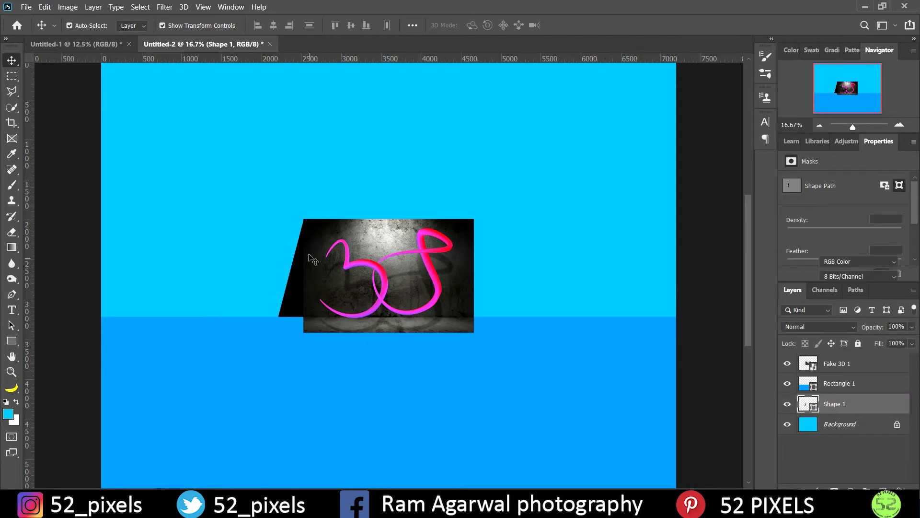
pyautogui.click(309, 235)
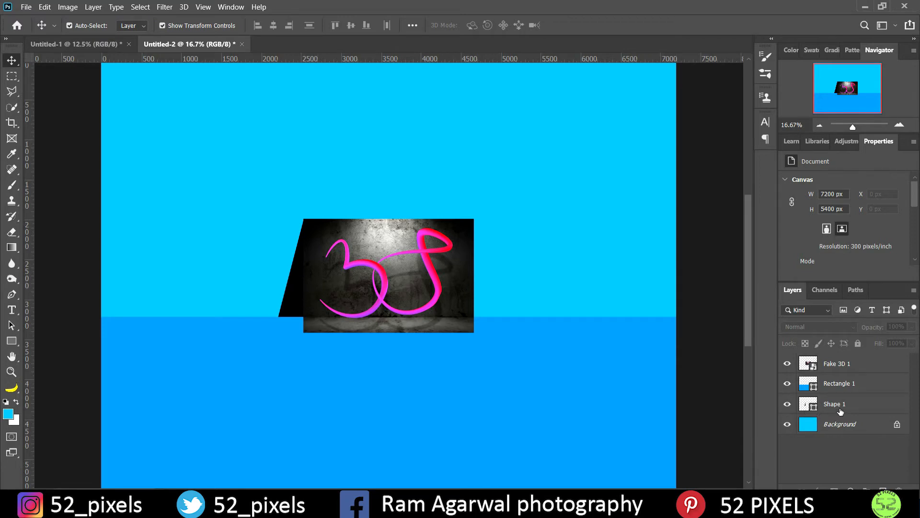
# - Start an Iris Blur on the Shape 1 layer, converting the shape to a smart object
pyautogui.click(840, 412)
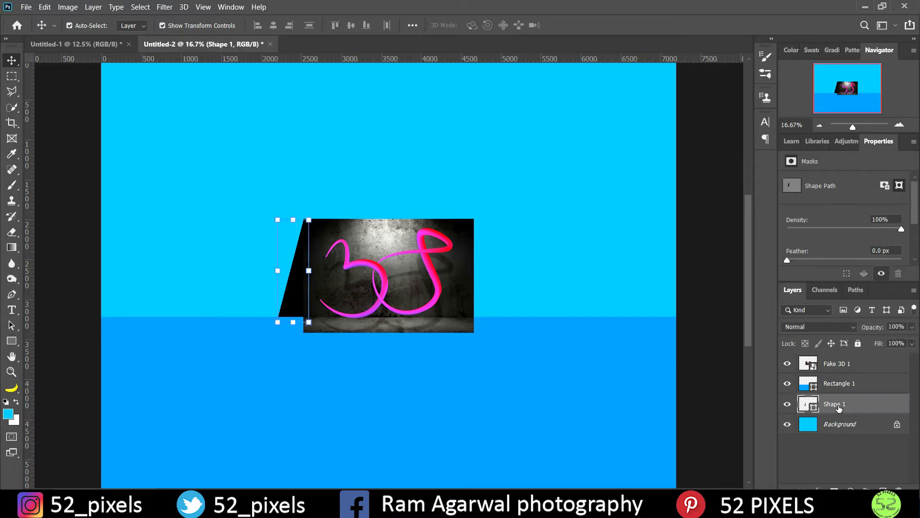
pyautogui.click(173, 10)
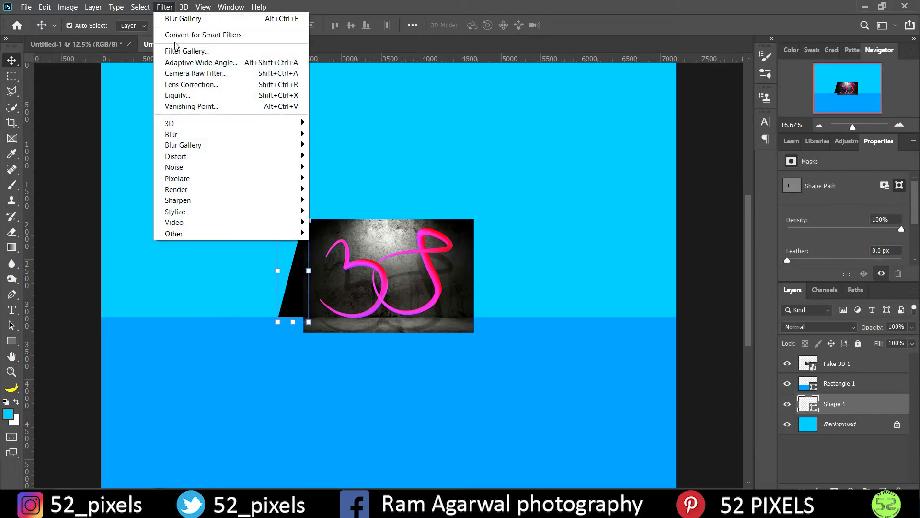
pyautogui.moveTo(194, 139)
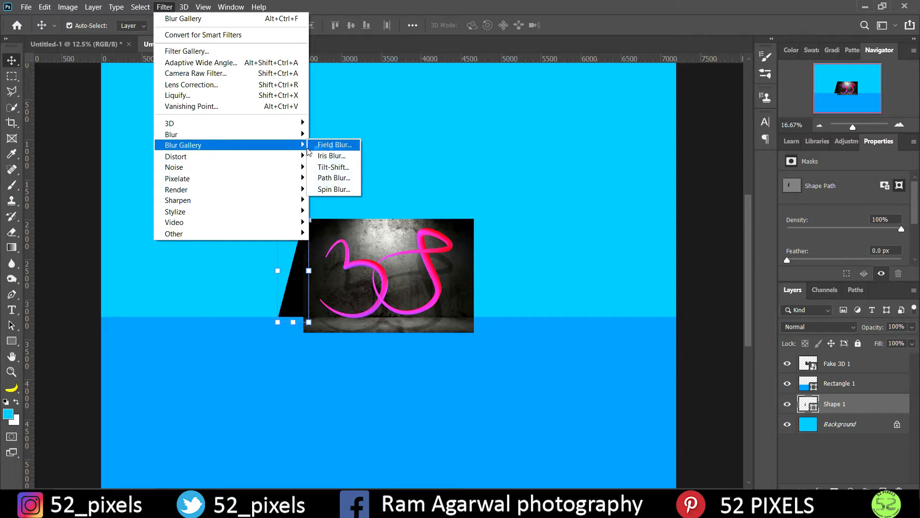
pyautogui.click(342, 158)
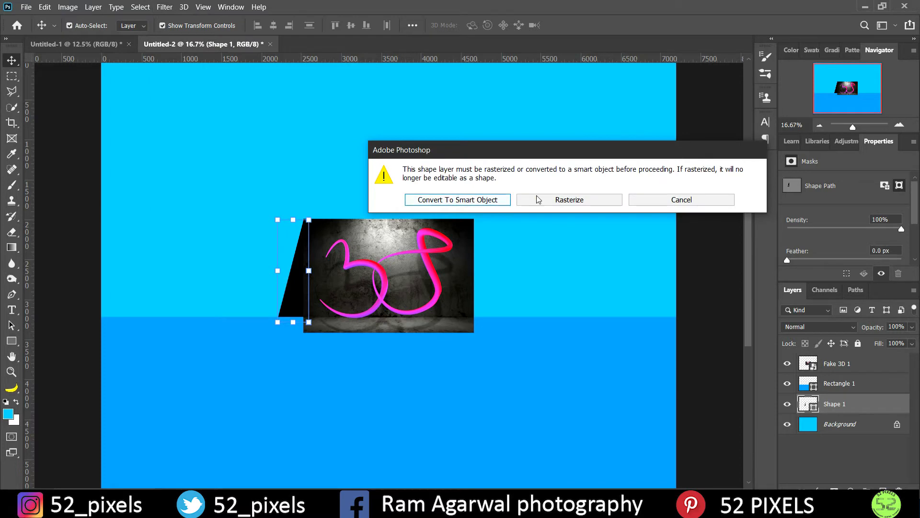
pyautogui.click(482, 205)
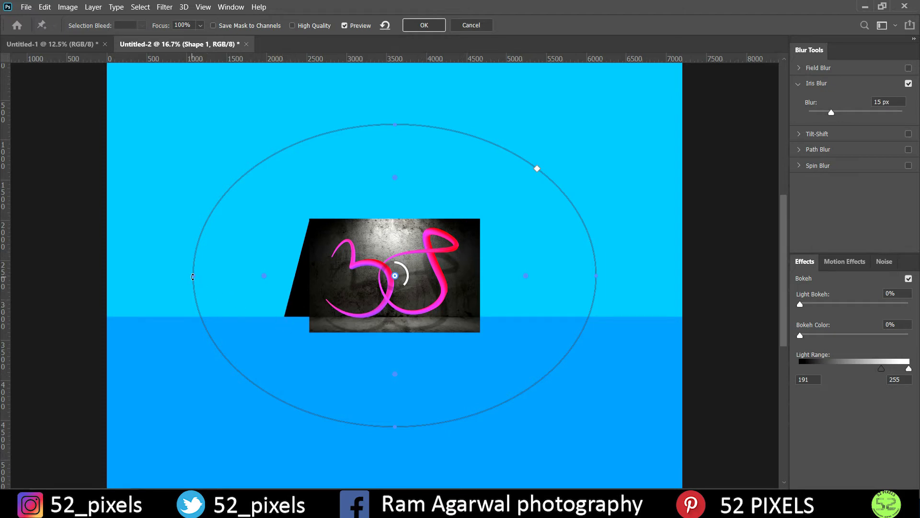
# - Apply the Iris Blur at 42 px with its ellipse narrowed to about the artwork's width and centred on the artwork's top edge
pyautogui.moveTo(193, 276); pyautogui.dragTo(291, 276)
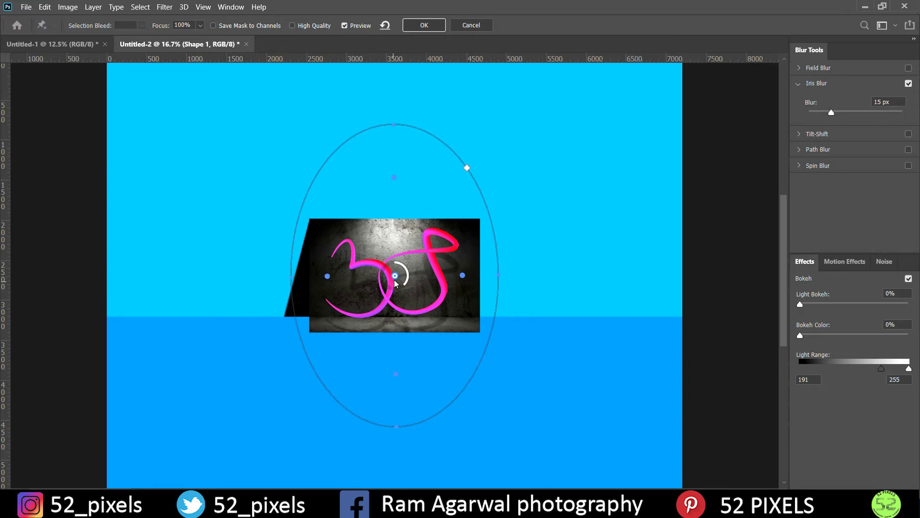
pyautogui.moveTo(395, 276); pyautogui.dragTo(391, 260)
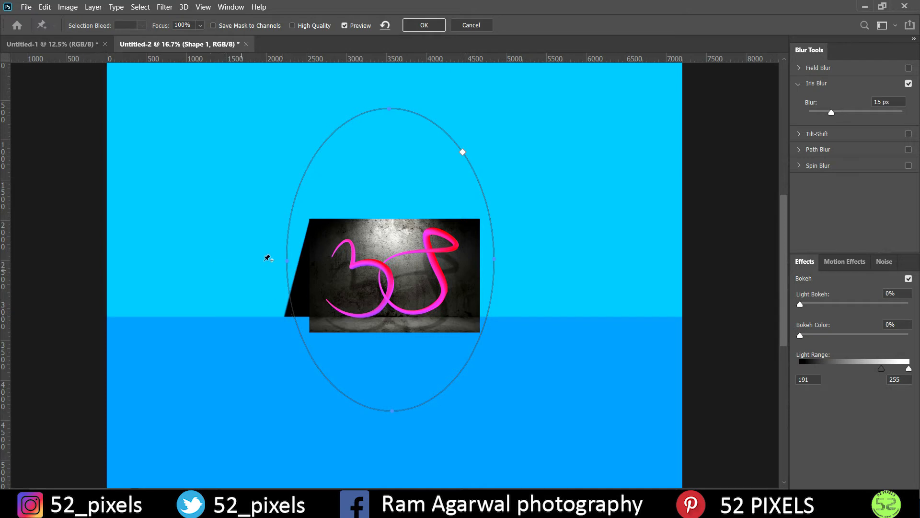
pyautogui.moveTo(287, 262); pyautogui.dragTo(291, 259)
pyautogui.moveTo(386, 258); pyautogui.dragTo(373, 218)
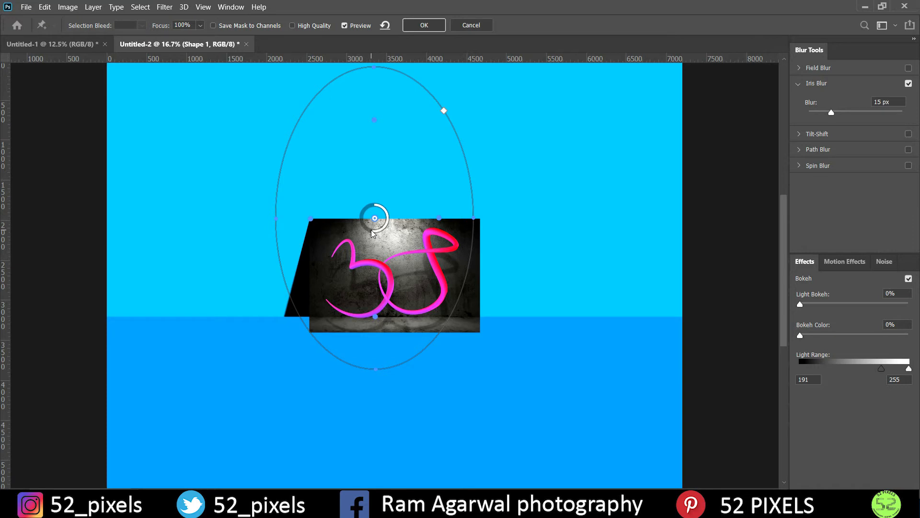
pyautogui.moveTo(371, 229); pyautogui.dragTo(364, 229)
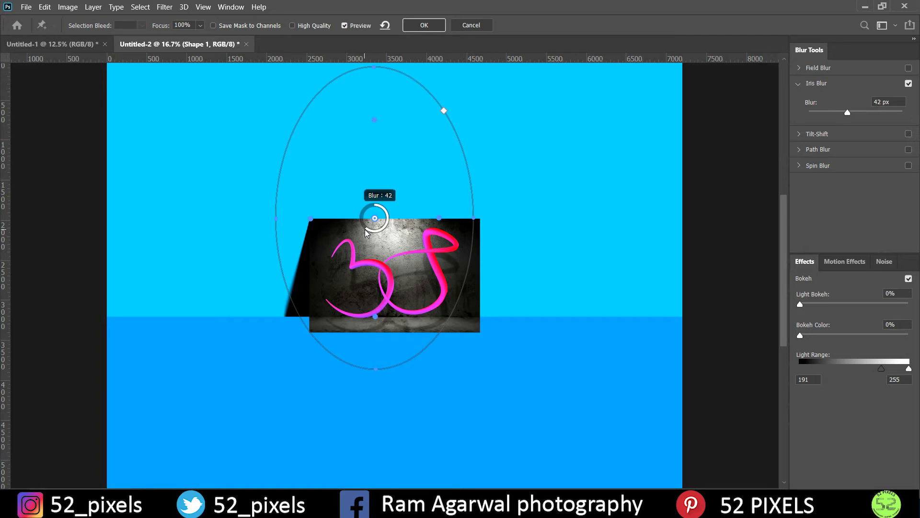
pyautogui.click(407, 28)
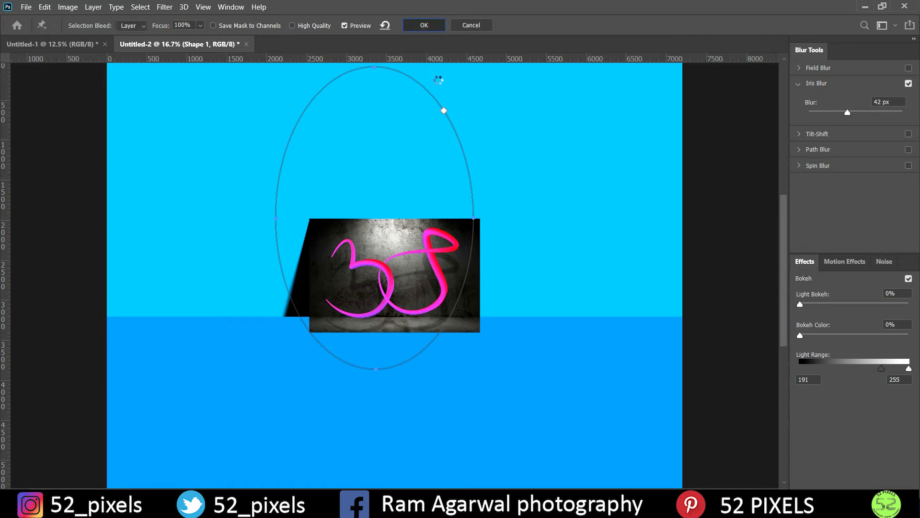